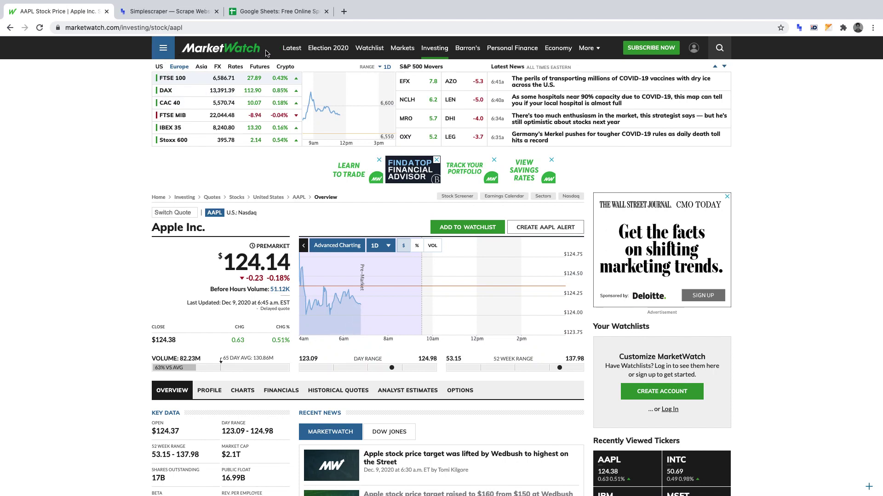
# Scroll down the AAPL quote page, then switch to the Simplescraper home page tab.
pyautogui.scroll(-3, 62, 308)
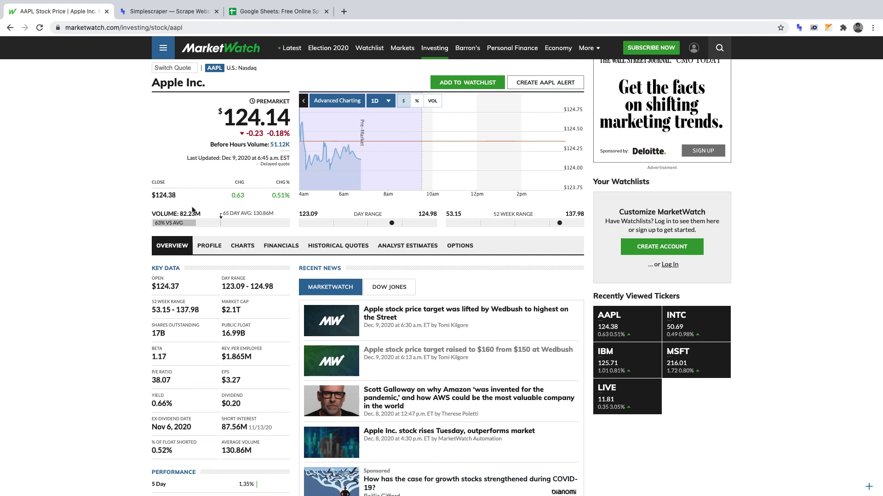
pyautogui.click(169, 12)
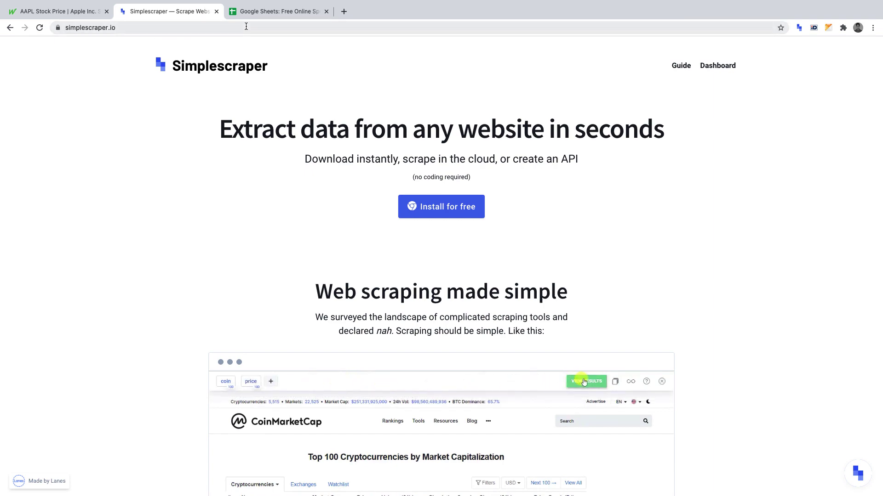
# Check the Google Sheets tab, then go back to the MarketWatch Apple Inc. quote.
pyautogui.click(262, 14)
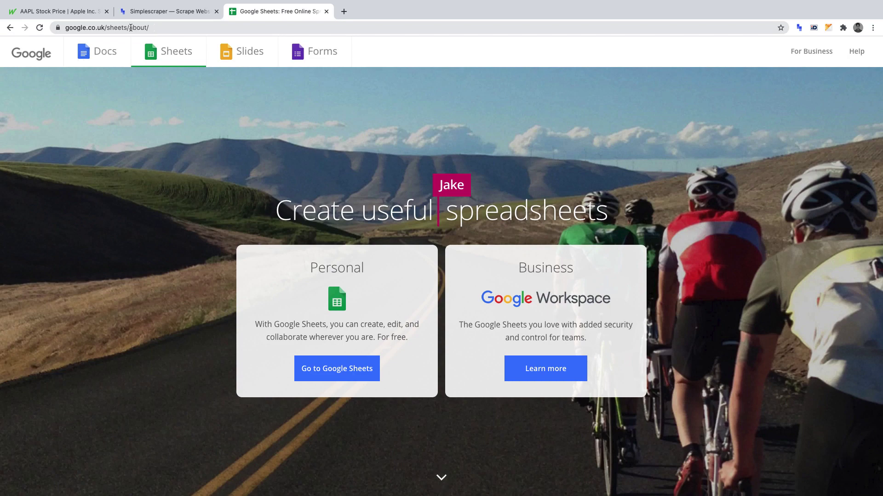
pyautogui.click(79, 15)
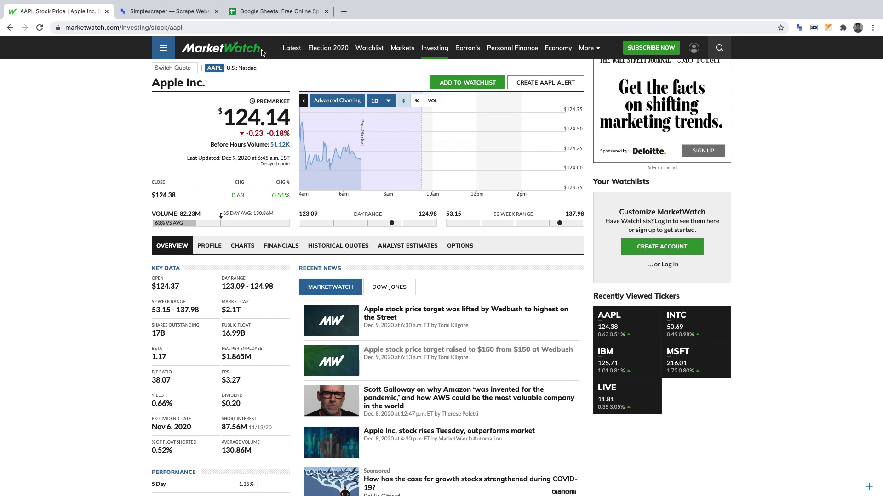
pyautogui.scroll(-5, 205, 150)
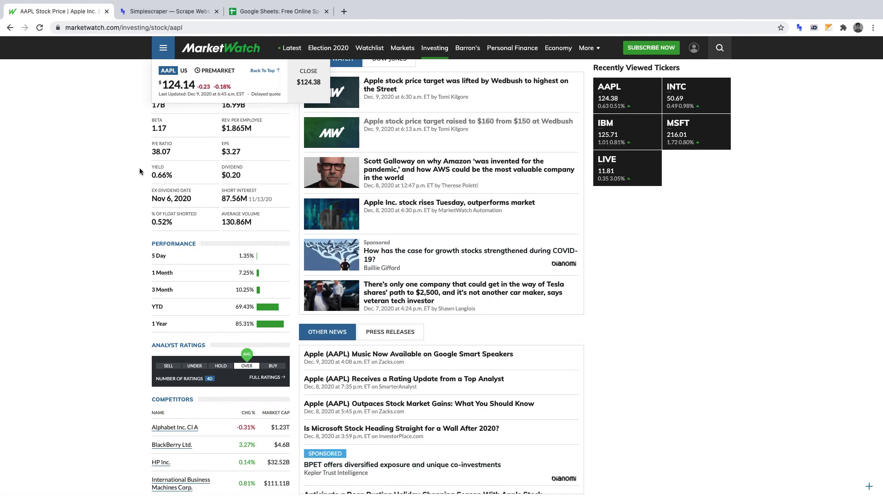
pyautogui.scroll(5, 139, 172)
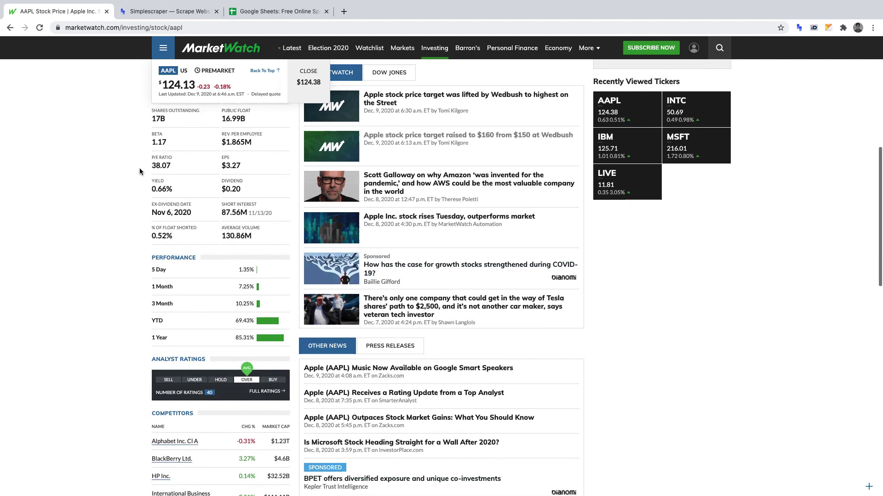
pyautogui.scroll(3, 139, 170)
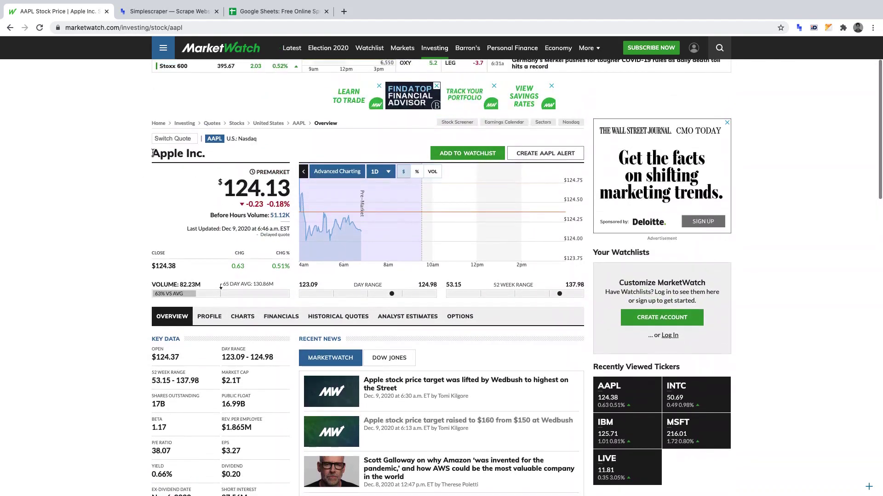
pyautogui.scroll(-3, 206, 165)
pyautogui.scroll(-1, 206, 157)
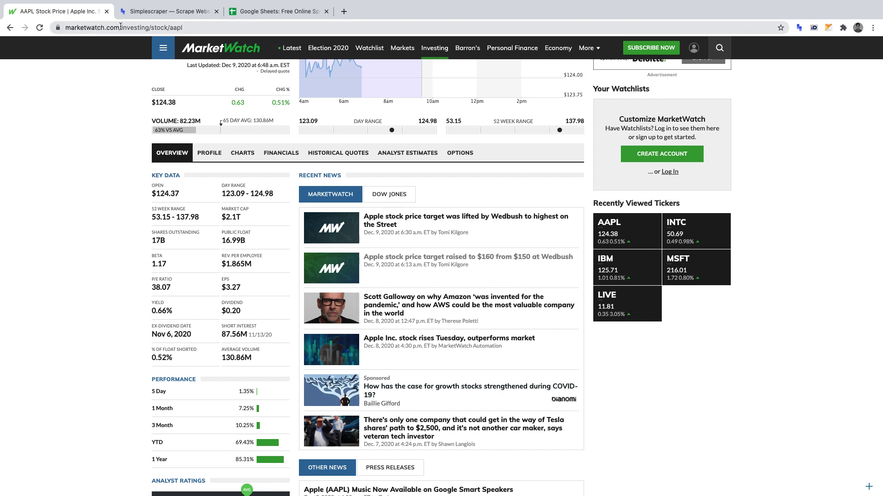
pyautogui.click(722, 48)
pyautogui.write('AAP')
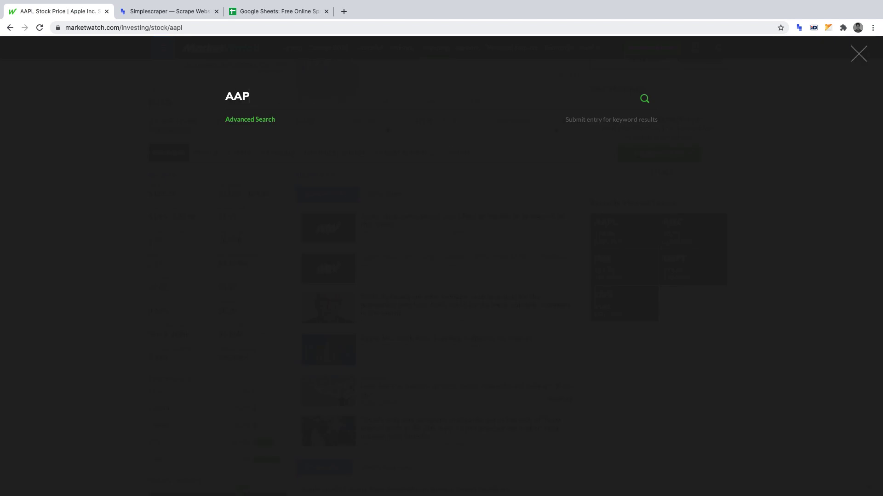
pyautogui.write('L')
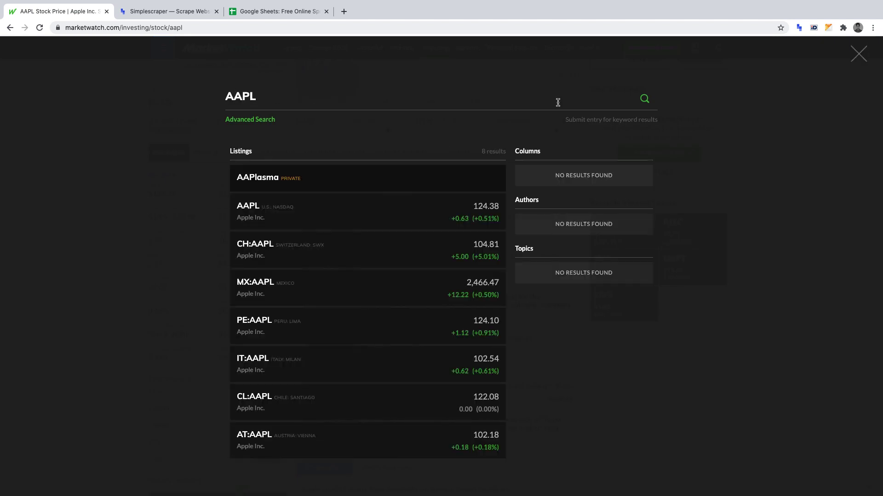
pyautogui.click(357, 217)
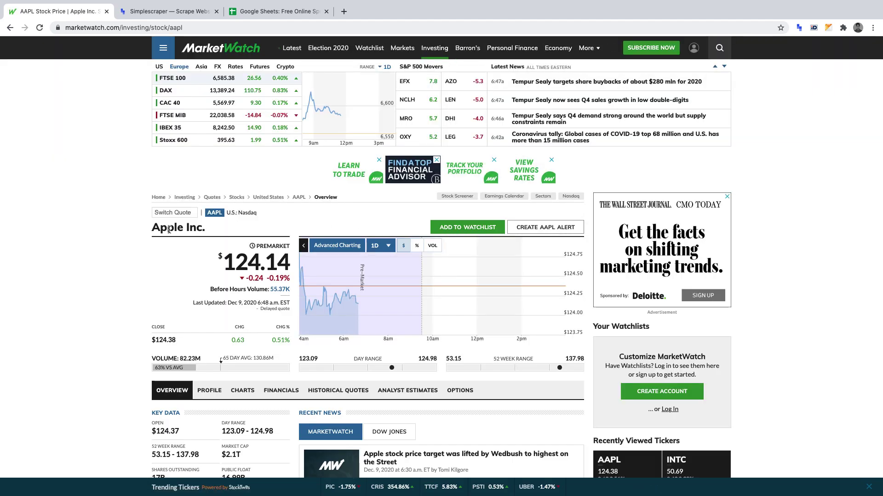
pyautogui.scroll(-5, 186, 232)
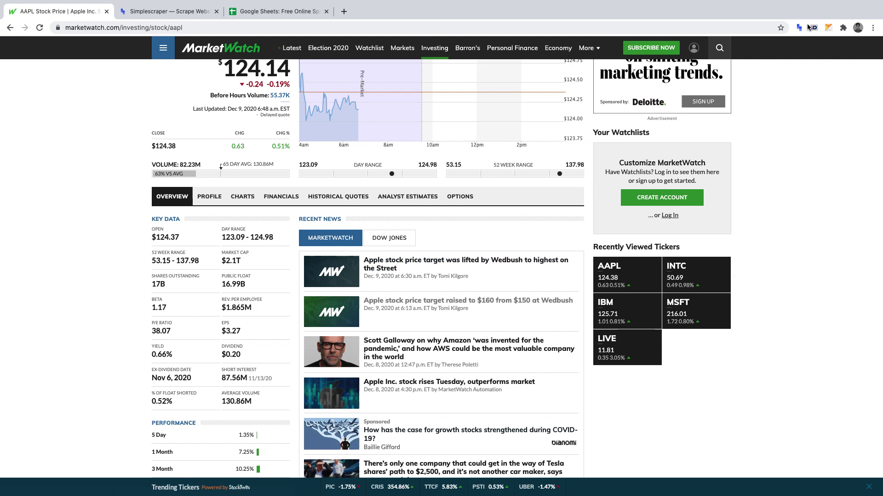
# Start scraping the page and capture the Apple Inc. company name as property NAME.
pyautogui.click(801, 30)
pyautogui.click(778, 46)
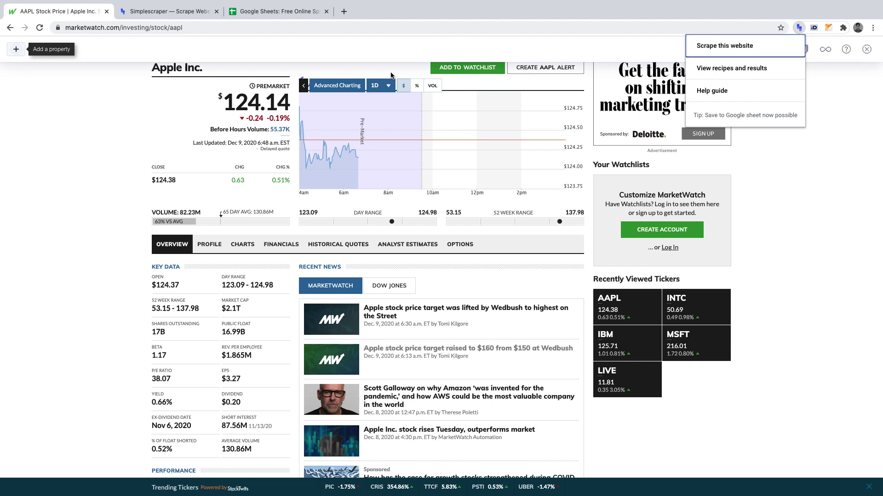
pyautogui.click(20, 50)
pyautogui.click(18, 49)
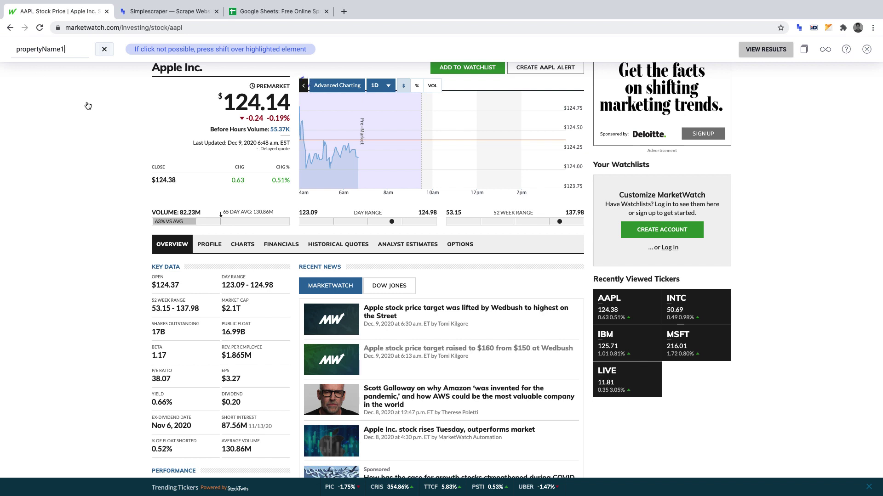
pyautogui.scroll(2, 106, 111)
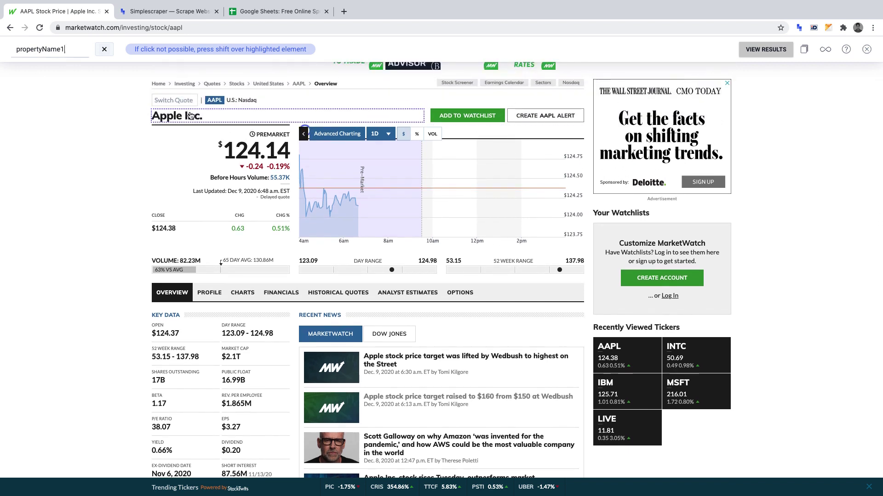
pyautogui.click(189, 115)
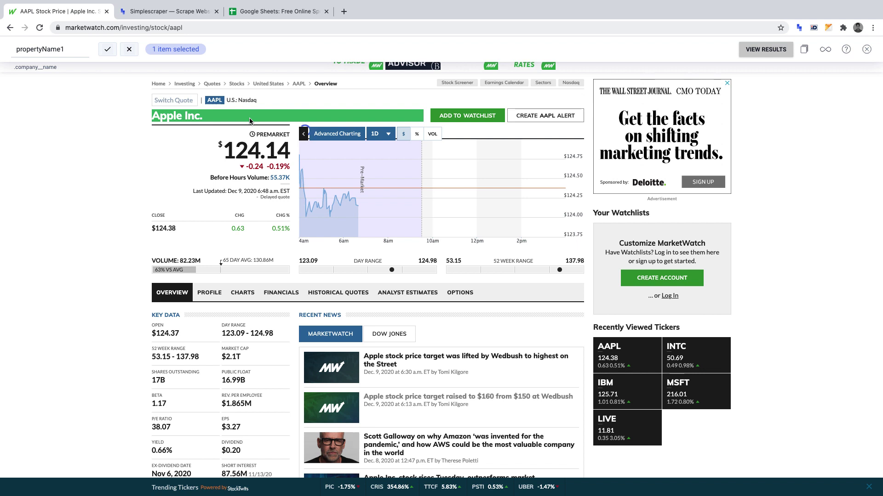
pyautogui.doubleClick(72, 46)
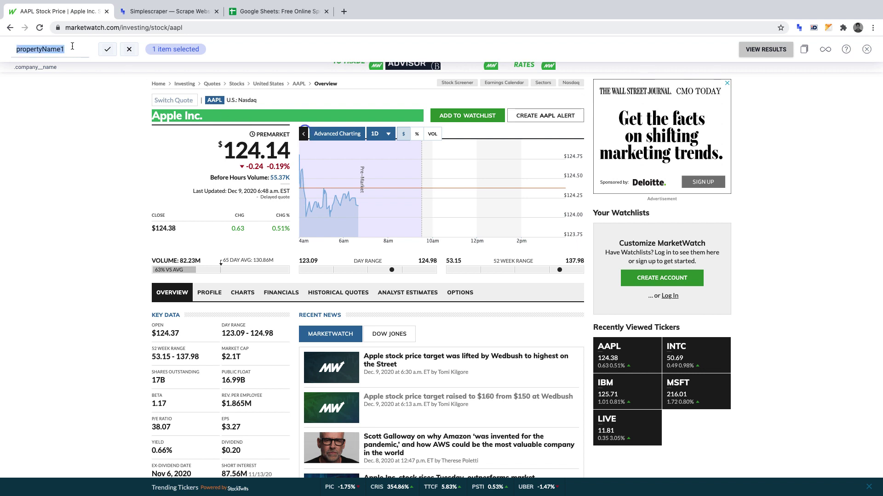
pyautogui.write('NAME')
pyautogui.click(108, 50)
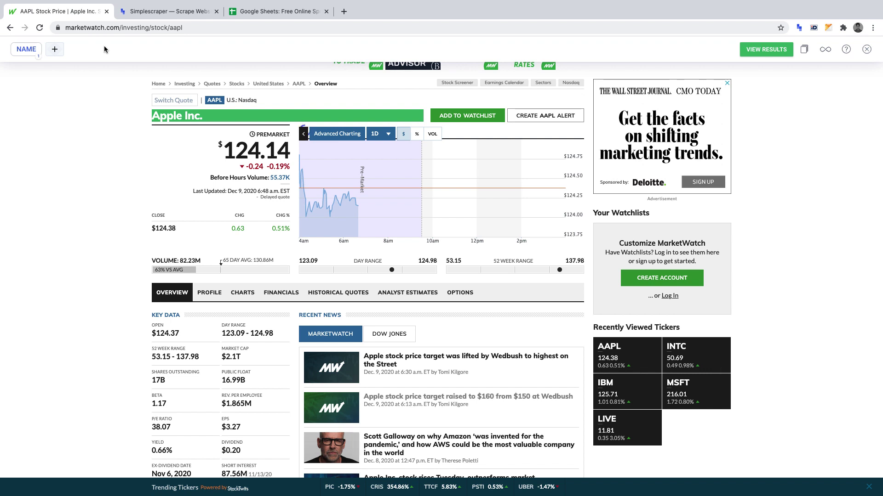
# Add a second property named YIELD that selects only the 0.66% Yield value.
pyautogui.click(54, 49)
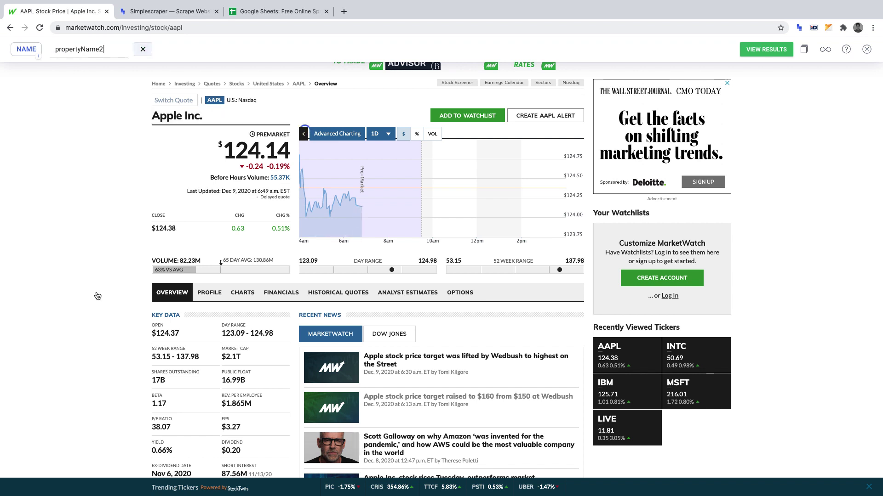
pyautogui.scroll(-1, 97, 297)
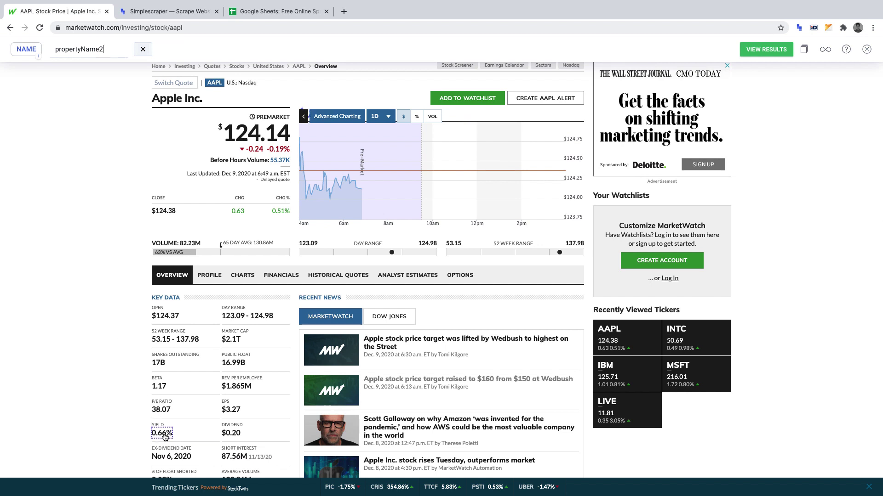
pyautogui.click(164, 434)
pyautogui.click(211, 436)
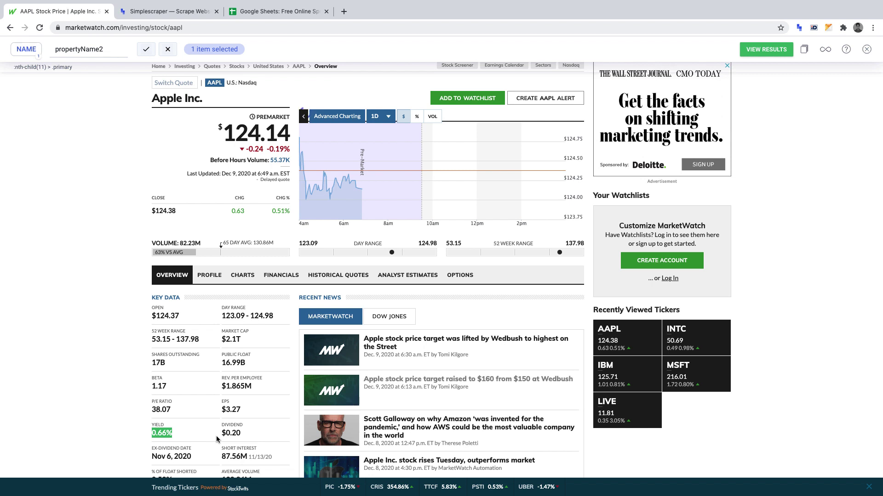
pyautogui.doubleClick(102, 50)
pyautogui.write('YIELD')
pyautogui.click(144, 51)
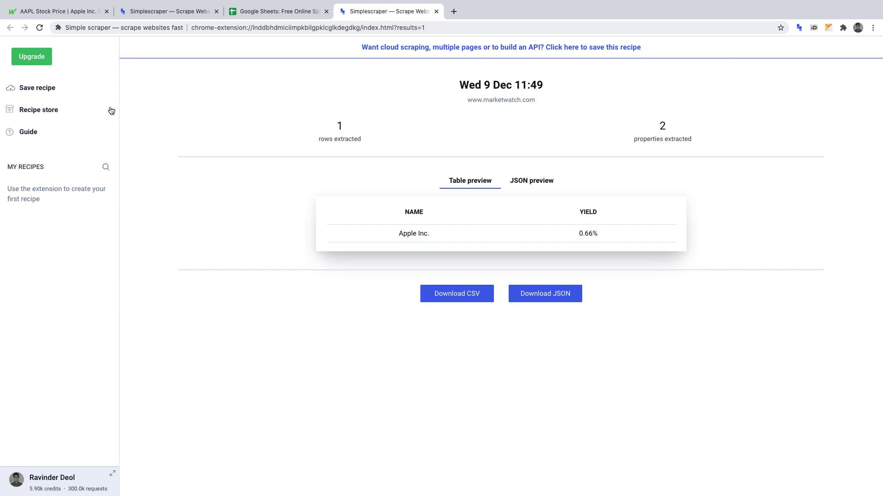
# Open the Save recipe form and enter 'Yield Crawler' as the recipe name.
pyautogui.click(53, 88)
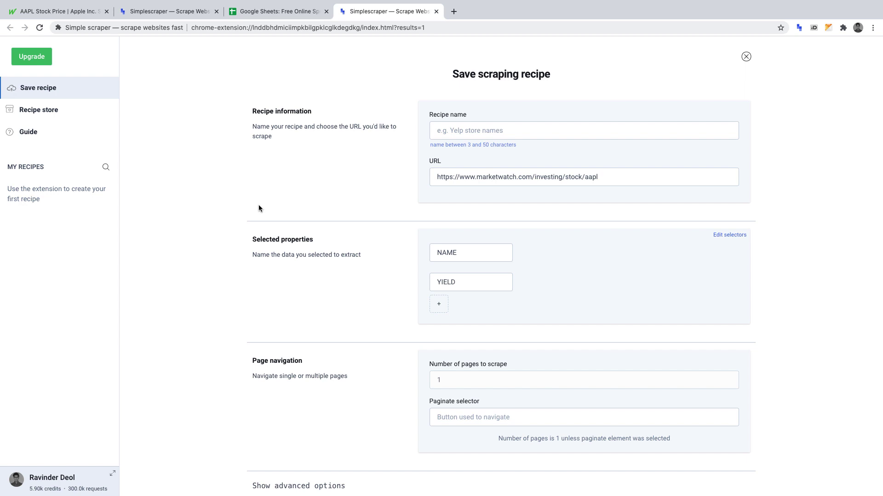
pyautogui.scroll(-3, 258, 205)
pyautogui.scroll(3, 258, 208)
pyautogui.click(479, 138)
pyautogui.write('Yield ')
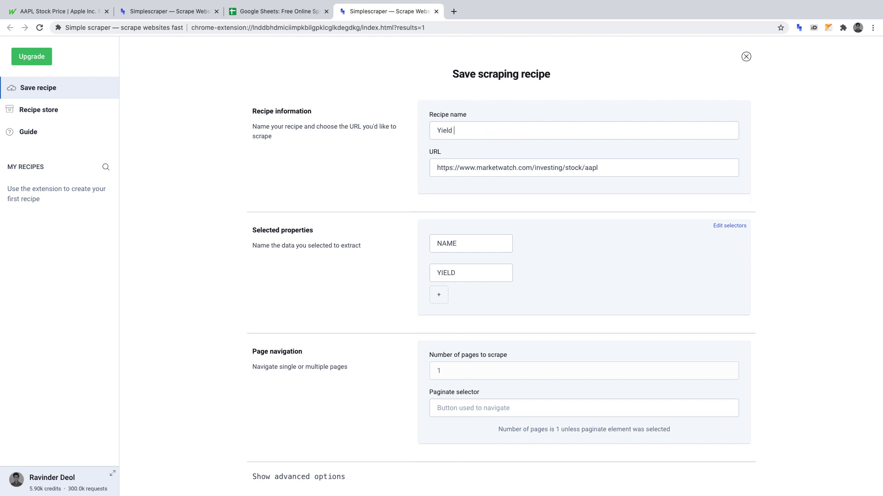
pyautogui.write('Crawler')
pyautogui.scroll(-2, 554, 167)
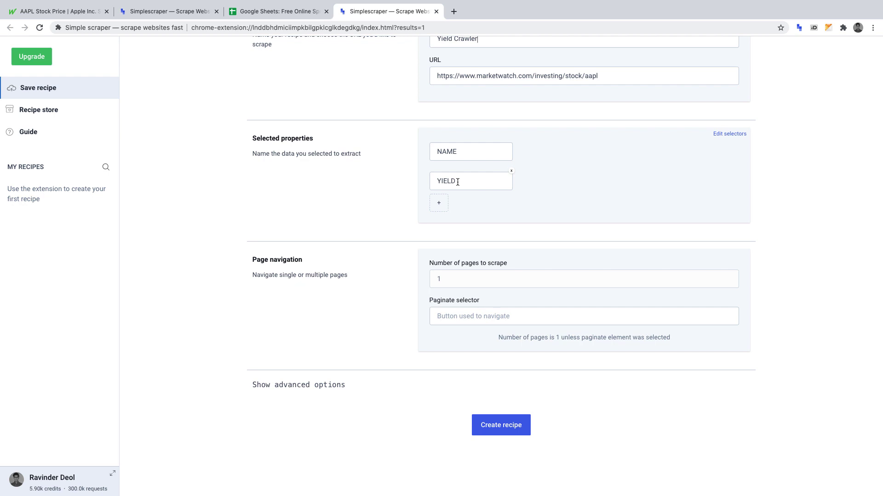
pyautogui.scroll(-1, 457, 182)
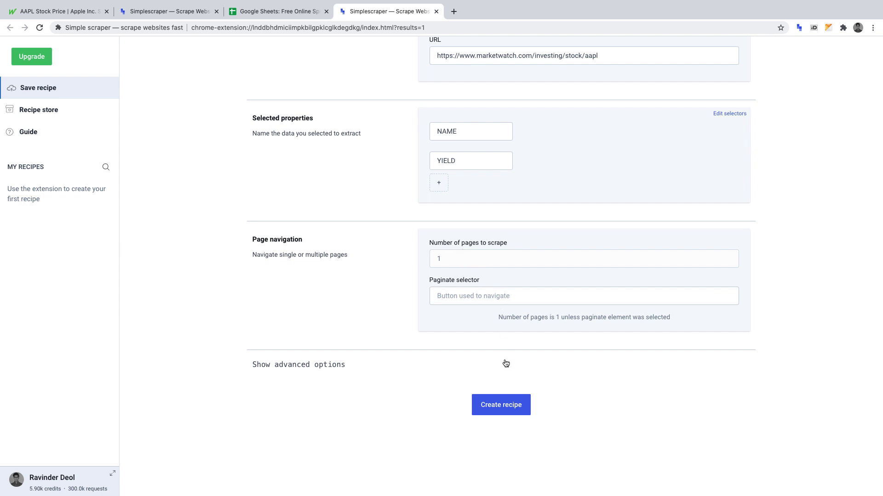
# Create the Yield Crawler recipe and open the saved recipe.
pyautogui.click(501, 403)
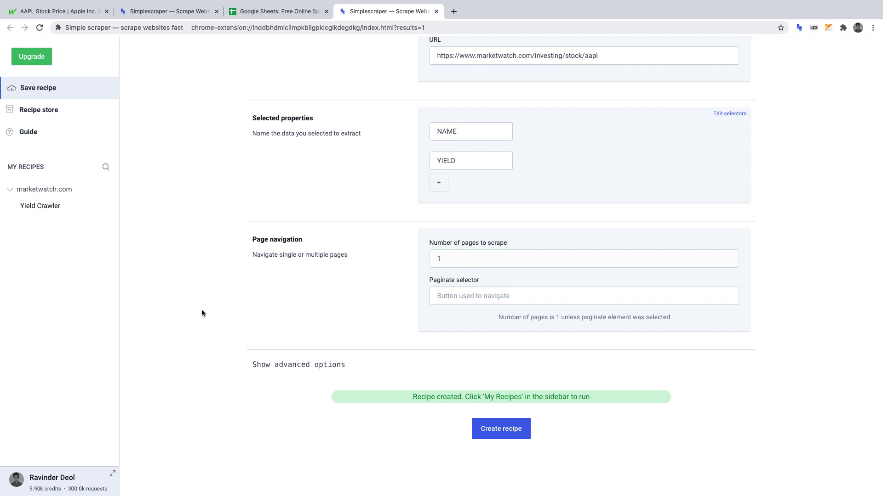
pyautogui.click(51, 209)
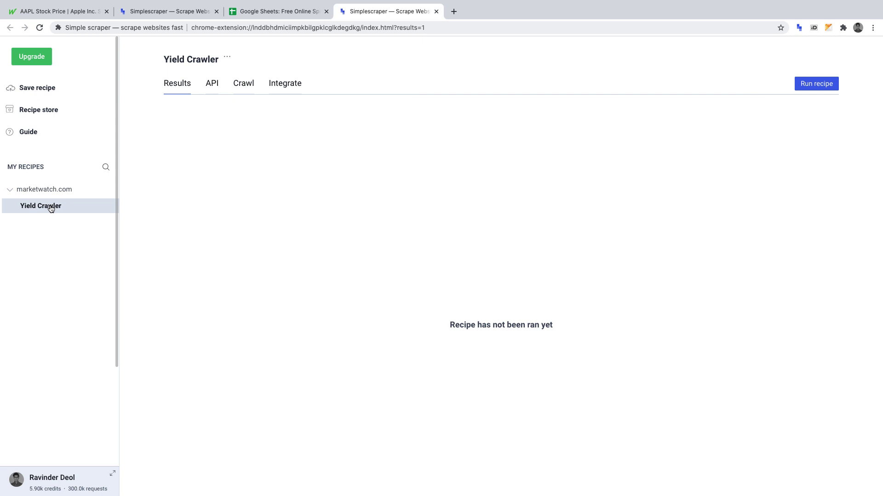
pyautogui.click(285, 84)
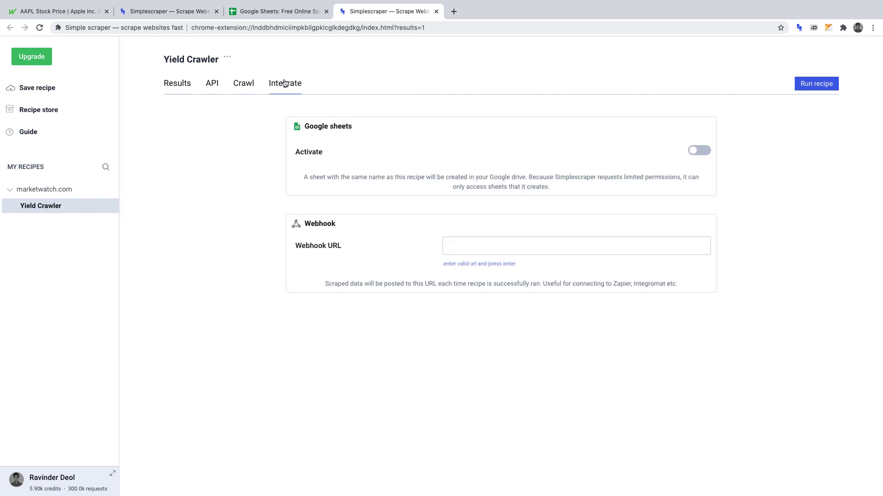
# Enable Google Sheets export with 'Replace previous results', then view the Crawl URL list.
pyautogui.click(699, 151)
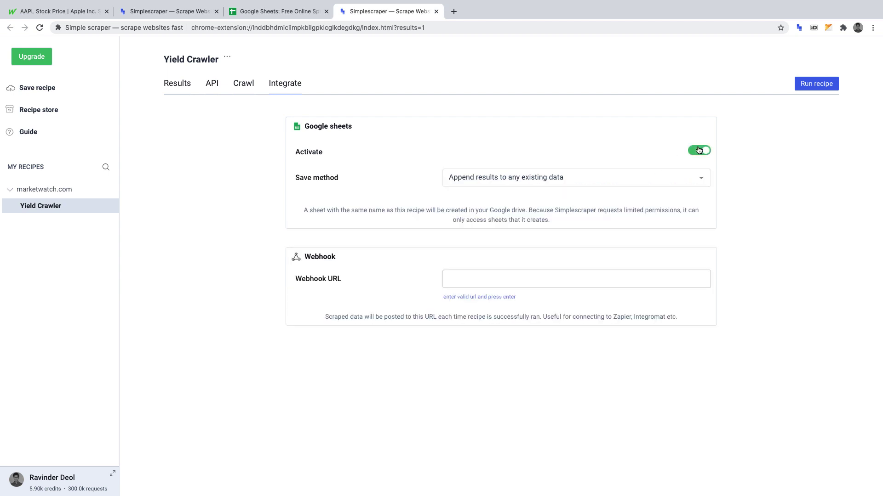
pyautogui.click(569, 178)
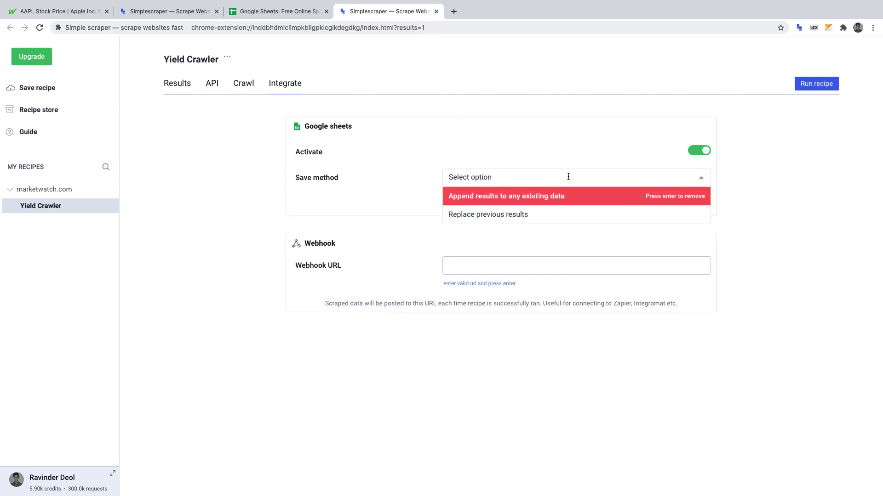
pyautogui.click(557, 214)
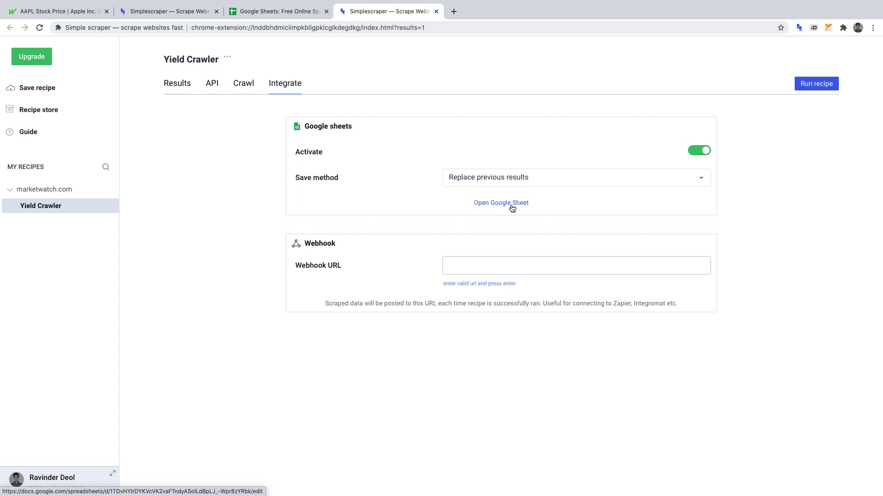
pyautogui.click(246, 87)
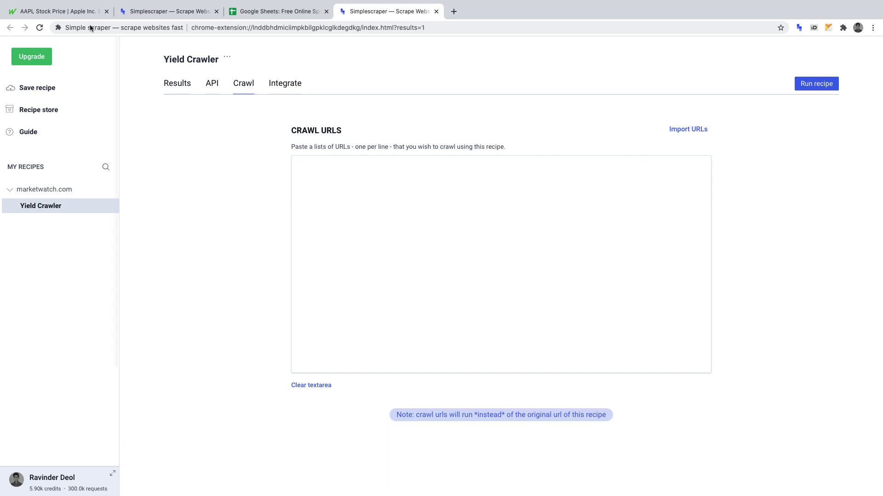
# Copy the MarketWatch AAPL quote URL and paste it into the Crawl URLs list.
pyautogui.click(57, 11)
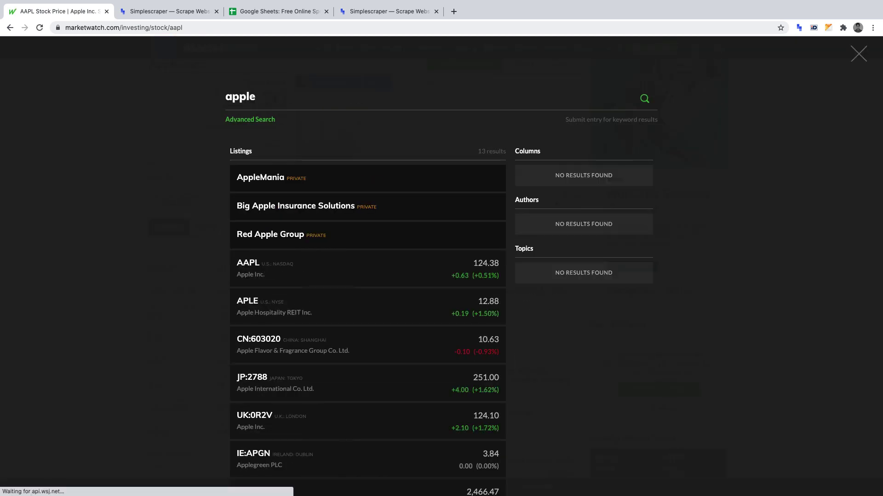
pyautogui.click(328, 276)
pyautogui.click(181, 27)
pyautogui.press('super+c')
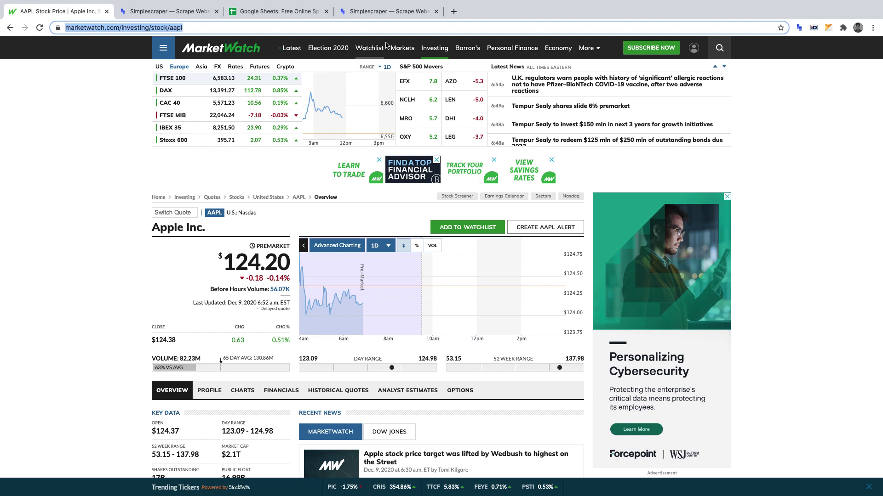
pyautogui.click(404, 14)
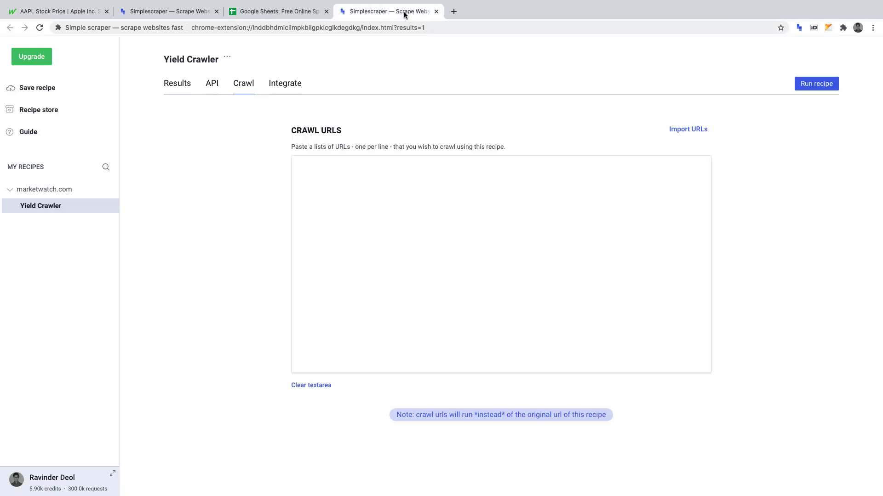
pyautogui.click(429, 177)
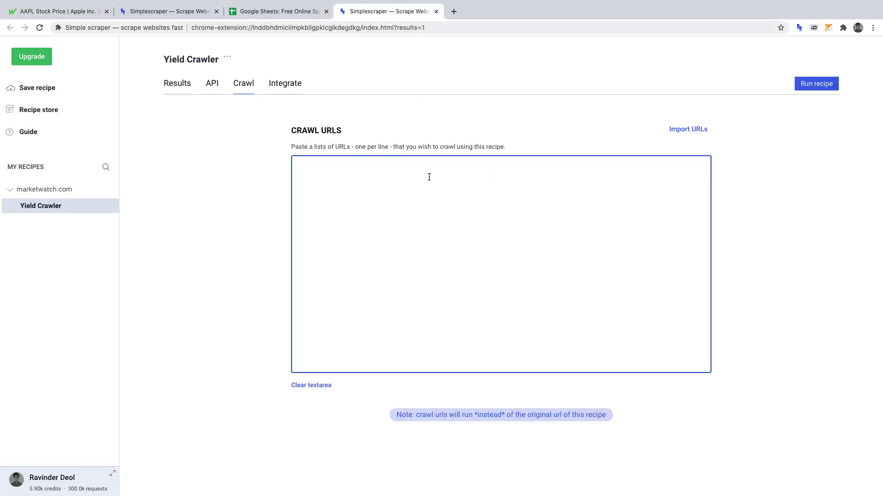
pyautogui.press('super+v')
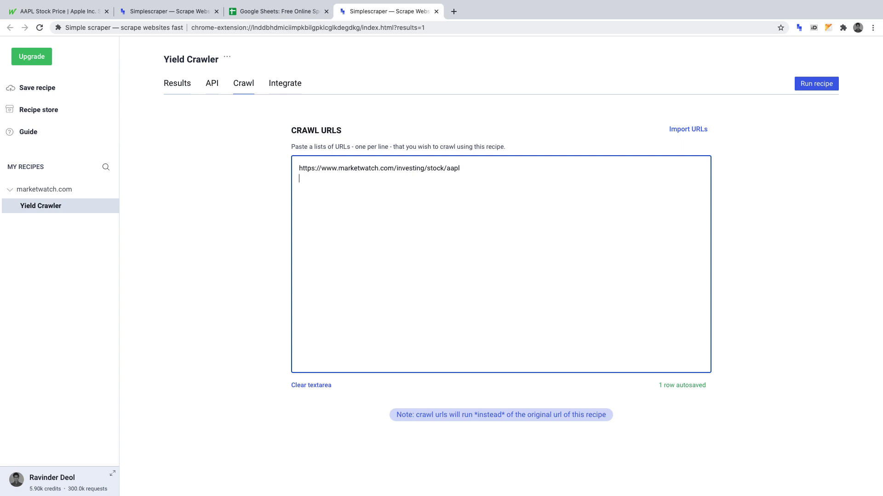
pyautogui.click(64, 14)
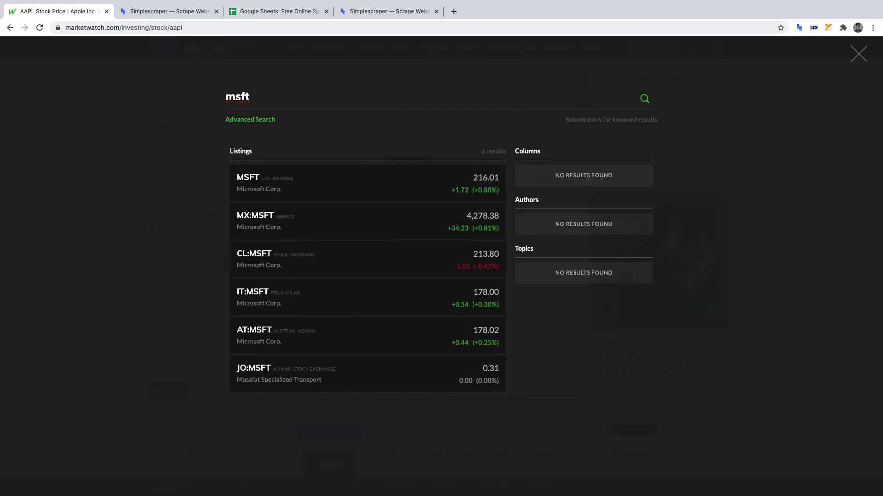
# Copy the MSFT Microsoft quote URL and paste it on a new second line.
pyautogui.click(318, 185)
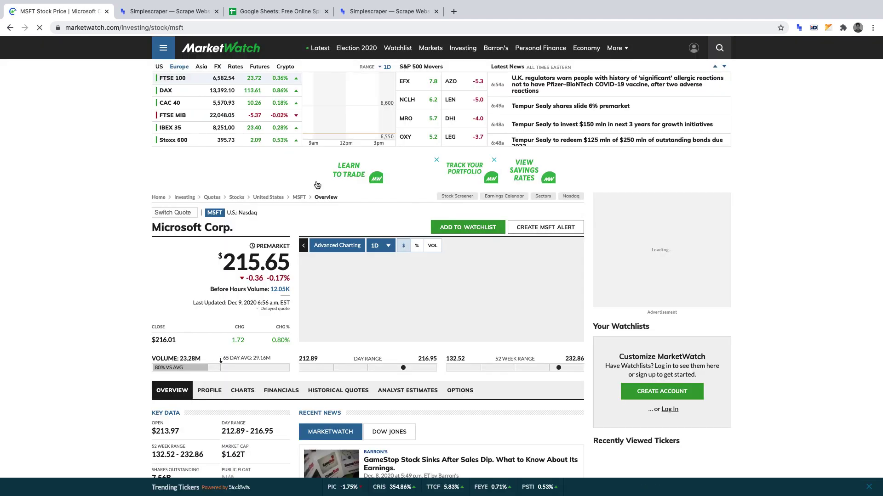
pyautogui.click(206, 30)
pyautogui.hotkey('ctrl', 'c')
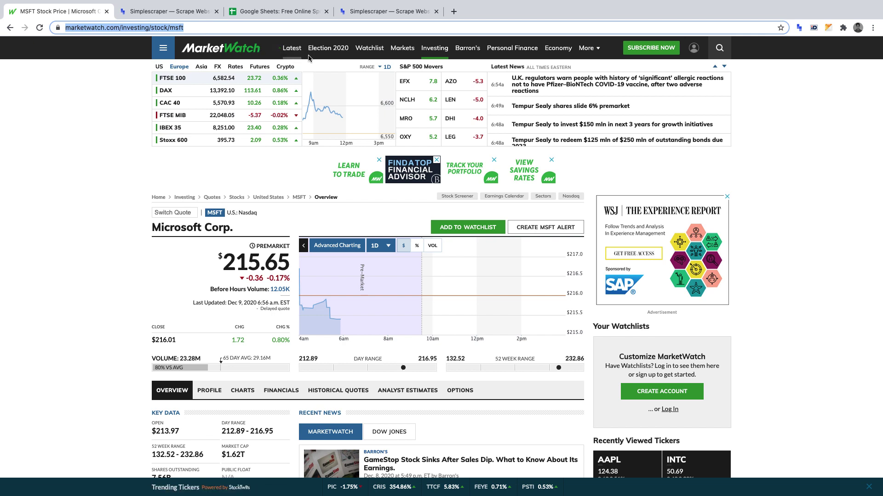
pyautogui.click(395, 11)
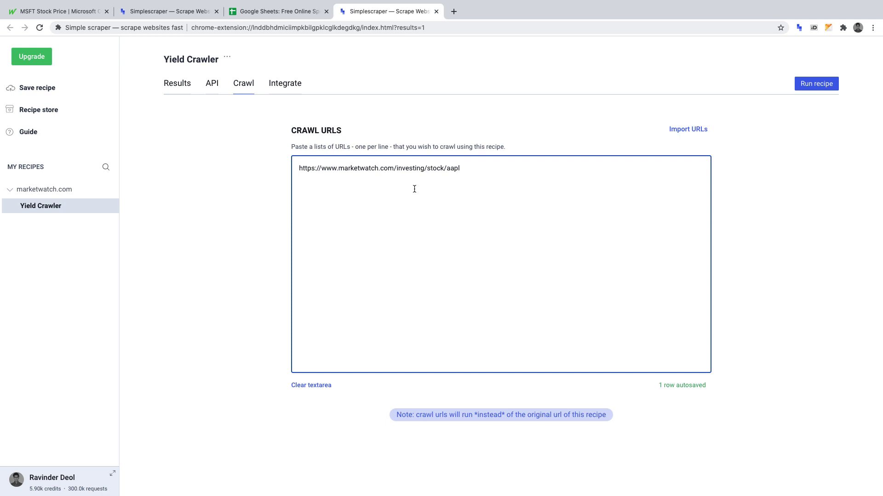
pyautogui.press('Return')
pyautogui.hotkey('ctrl', 'v')
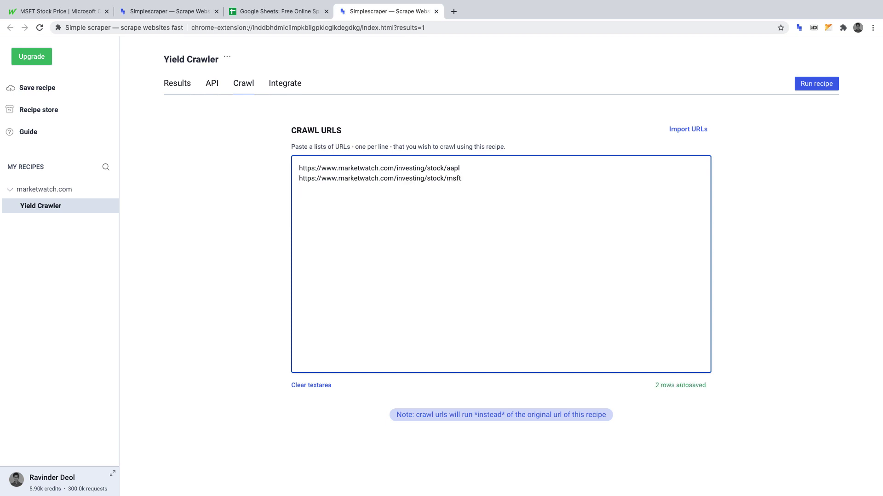
# Copy the IBM quote page URL and paste it as the third crawl URL.
pyautogui.click(63, 14)
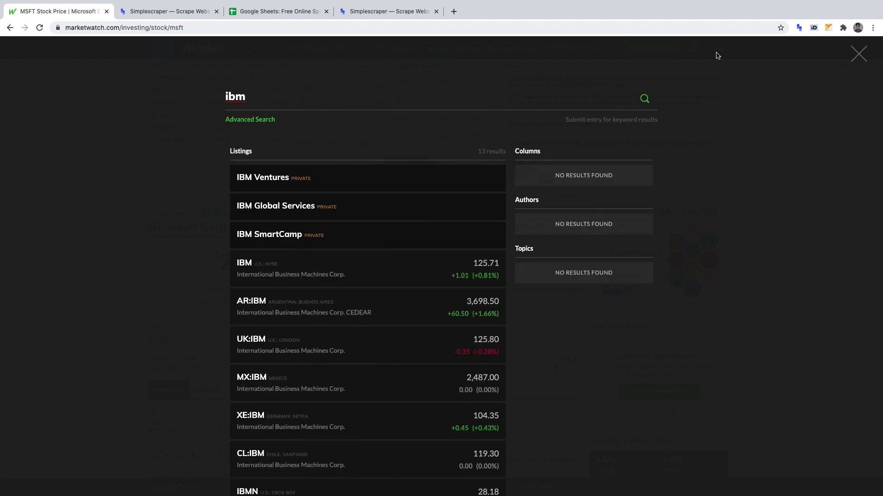
pyautogui.click(332, 269)
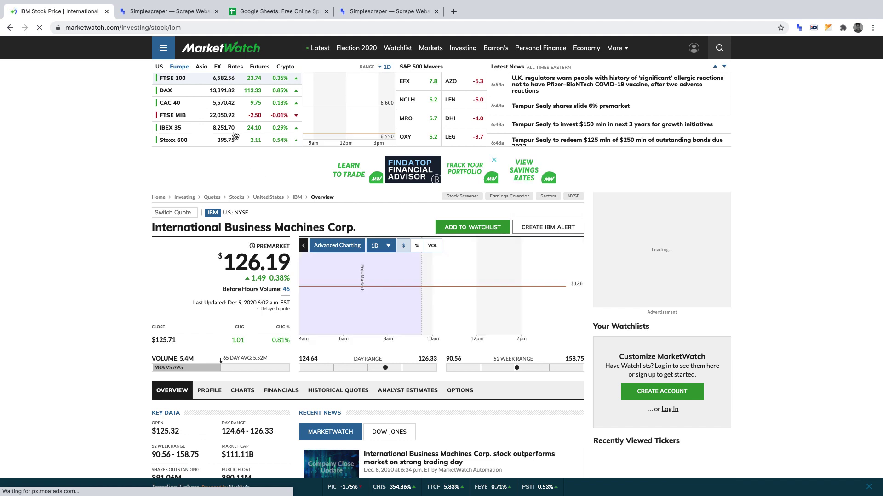
pyautogui.click(192, 28)
pyautogui.hotkey('ctrl', 'c')
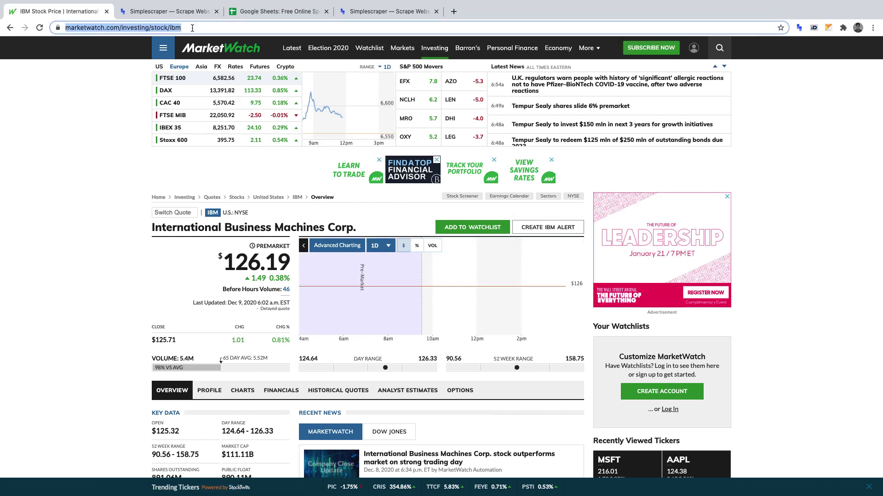
pyautogui.click(371, 18)
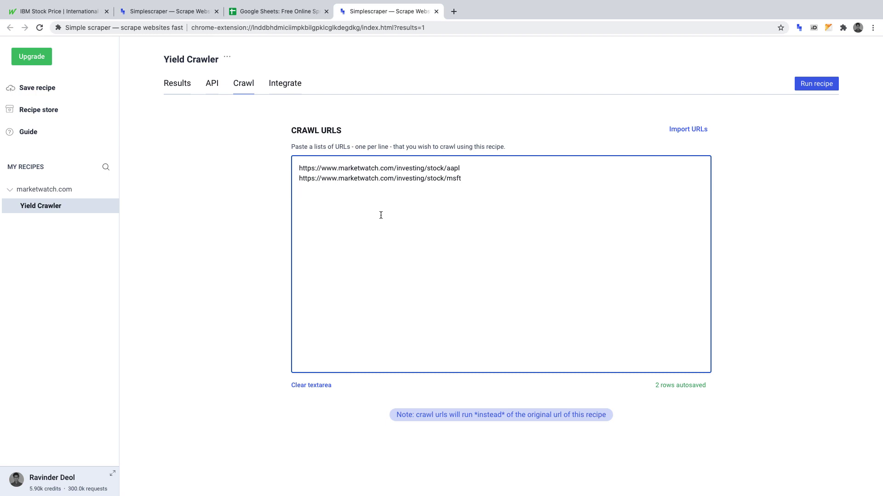
pyautogui.hotkey('ctrl', 'v')
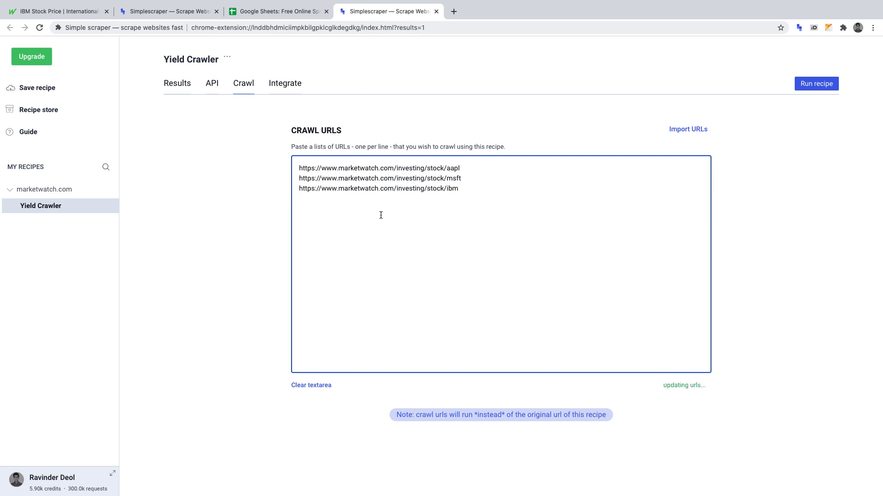
# Copy the INTC Intel Corp. quote URL and paste it as the fourth crawl URL.
pyautogui.click(83, 12)
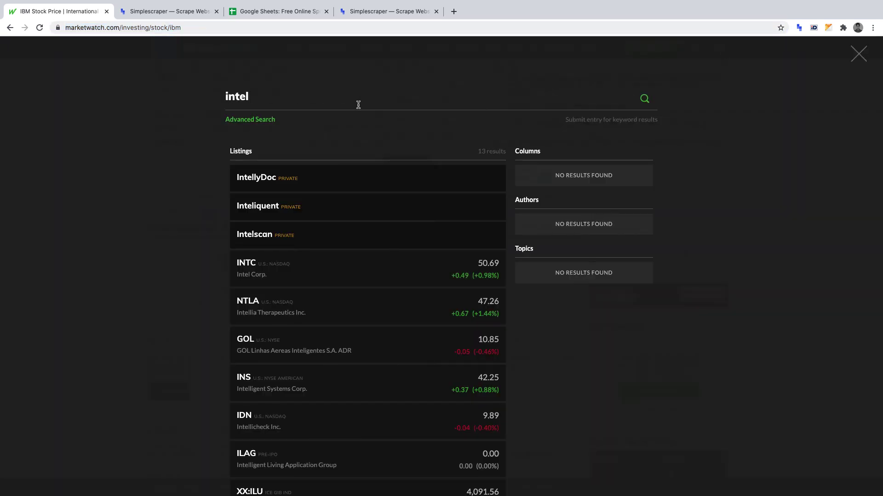
pyautogui.click(290, 272)
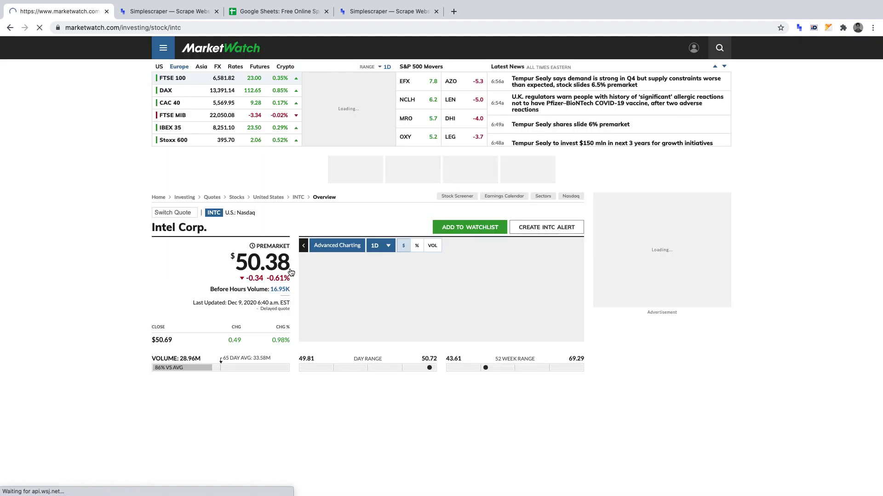
pyautogui.click(210, 28)
pyautogui.press('super+c')
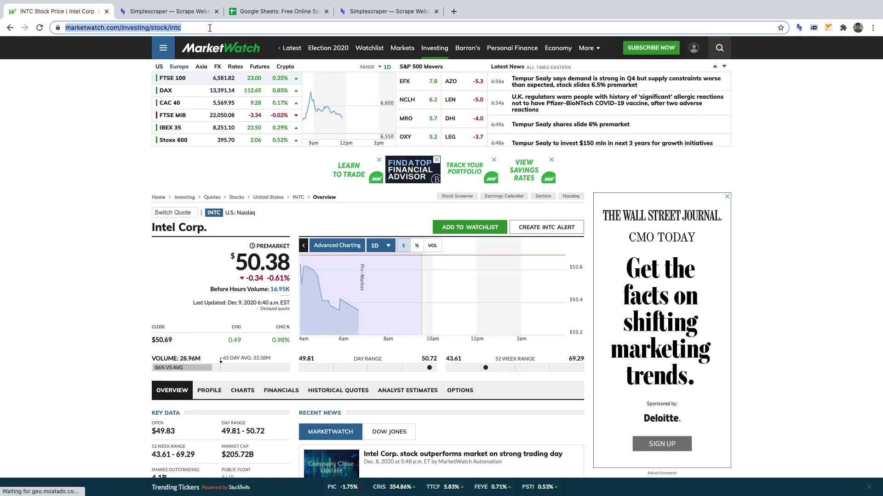
pyautogui.click(366, 14)
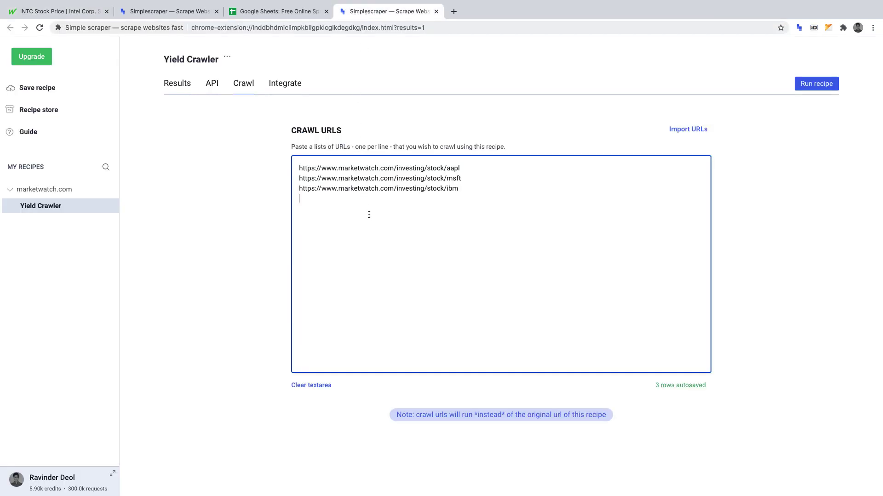
pyautogui.press('super+v')
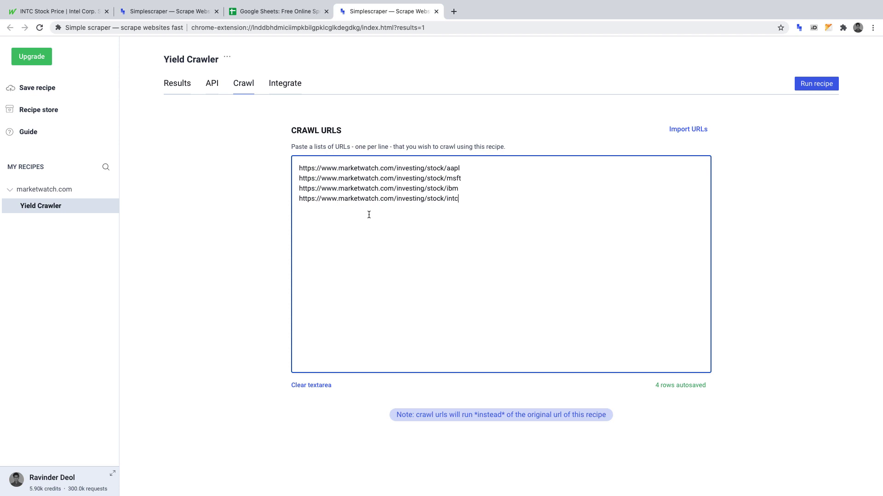
# Run Yield Crawler on all four URLs, review the Results table, then return to Integrate.
pyautogui.click(818, 85)
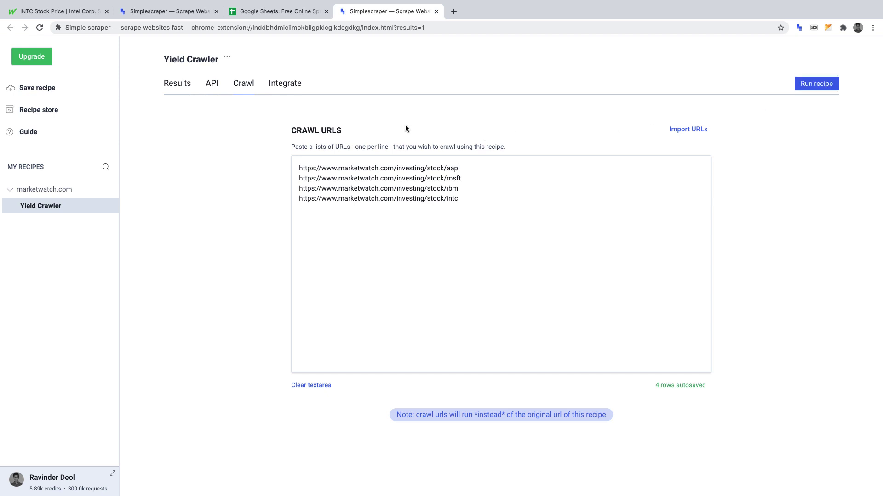
pyautogui.click(187, 89)
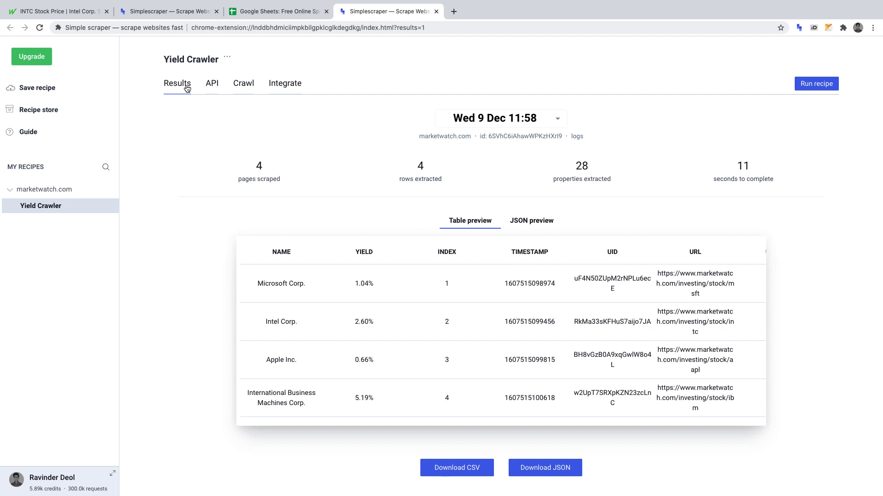
pyautogui.click(286, 89)
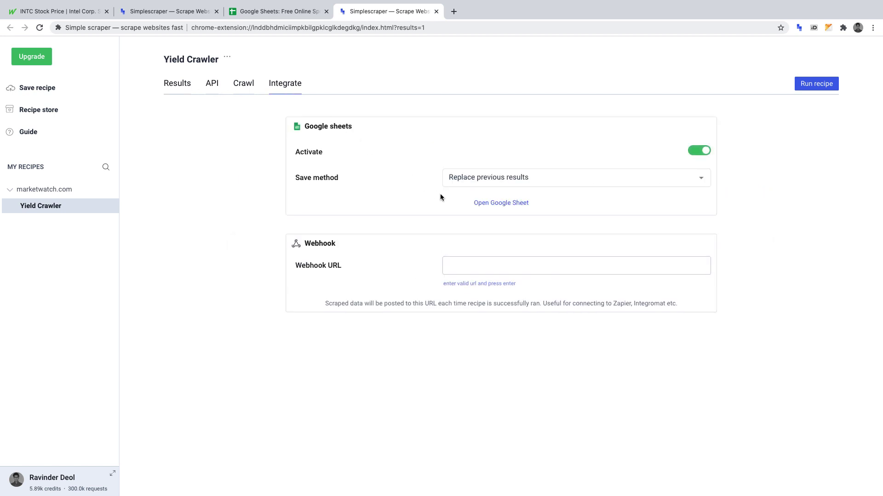
# Open the 'simplescraper - Yield Crawler' Google Sheet showing yields 0.66%, 2.60%, 1.04% and 5.19%.
pyautogui.click(480, 203)
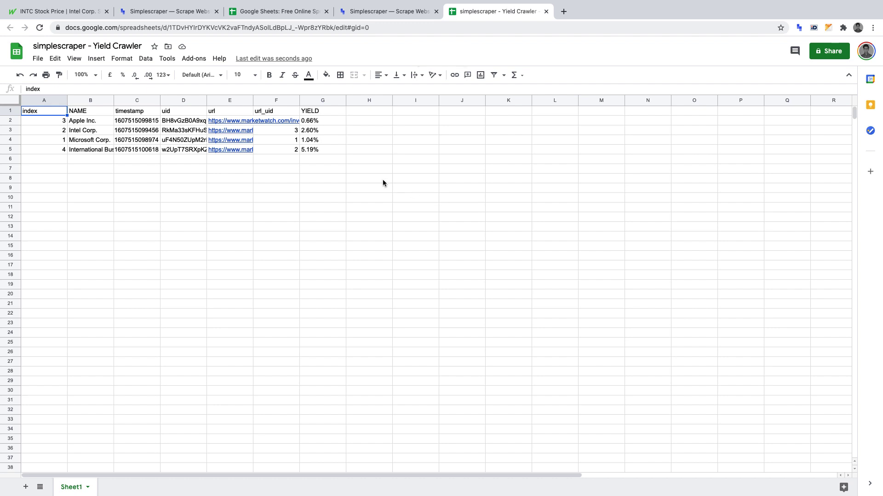
# Return to Simplescraper and show the Yield Crawler results: 4 pages, 4 rows, 28 properties.
pyautogui.click(374, 13)
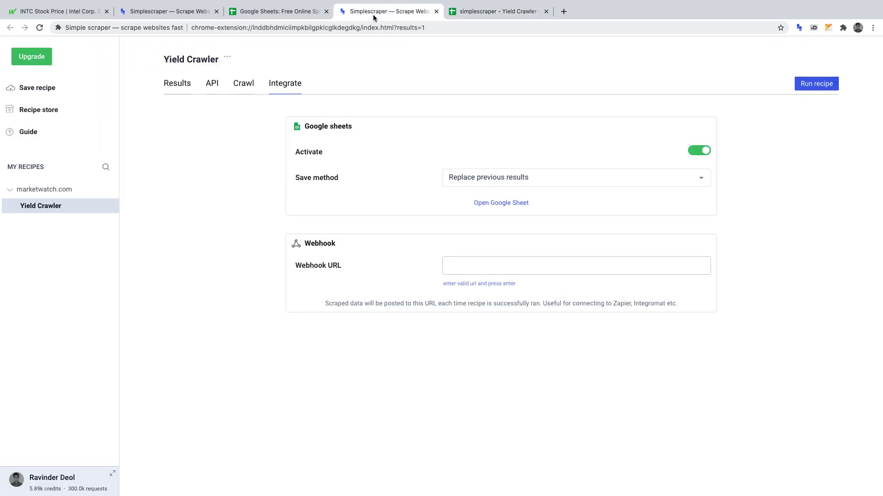
pyautogui.click(182, 83)
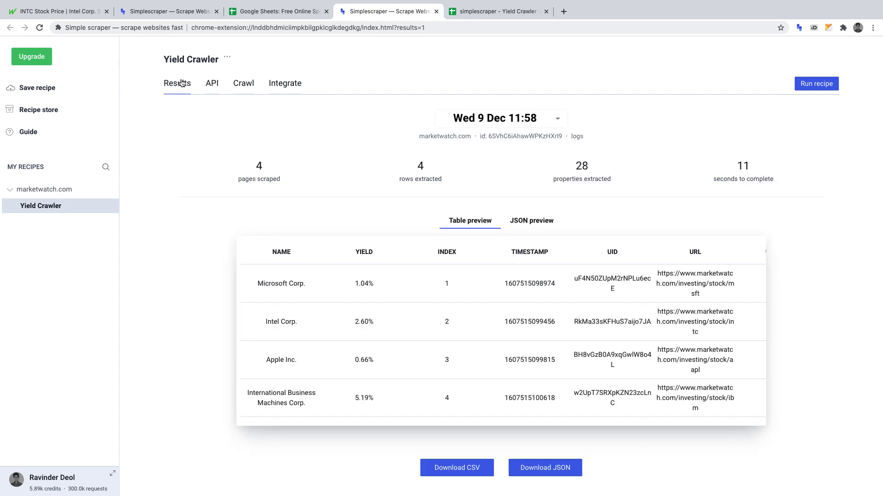